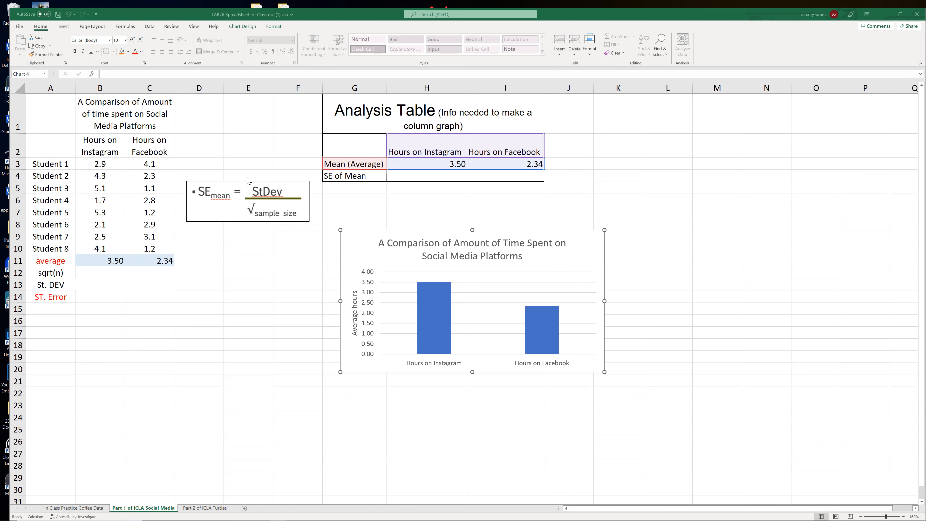
Move the standard error formula picture slightly down and calculate the Instagram sqrt(n) in B12 with =SQRT(8).
{"action": "mouse_move", "coordinate": [243, 225]}
{"action": "left_mouse_down"}
{"action": "mouse_move", "coordinate": [262, 241]}
{"action": "mouse_move", "coordinate": [223, 229]}
{"action": "mouse_move", "coordinate": [242, 234]}
{"action": "left_mouse_up"}
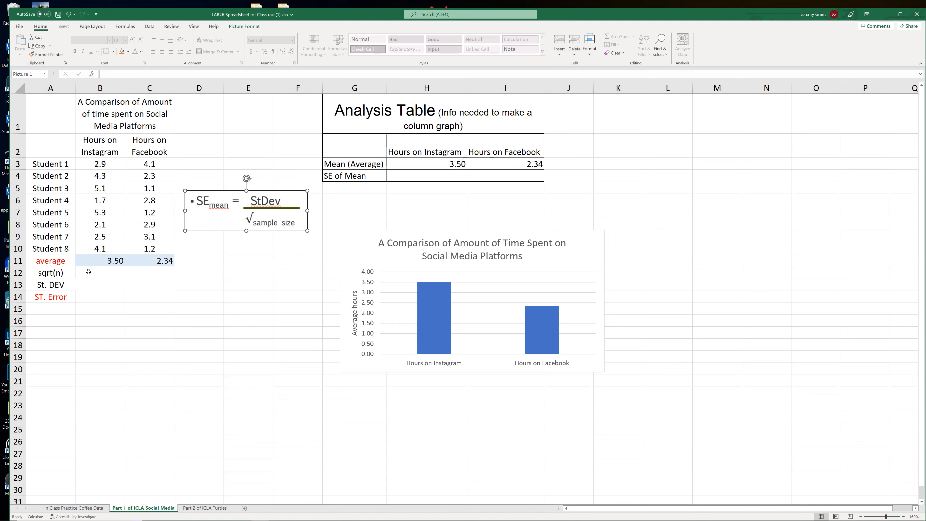
{"action": "left_click", "coordinate": [88, 272]}
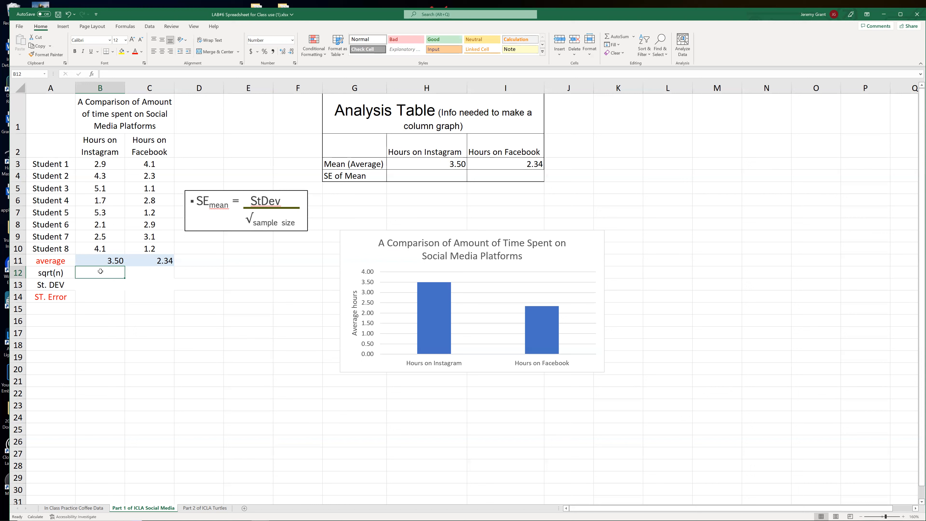
{"action": "type", "text": "="}
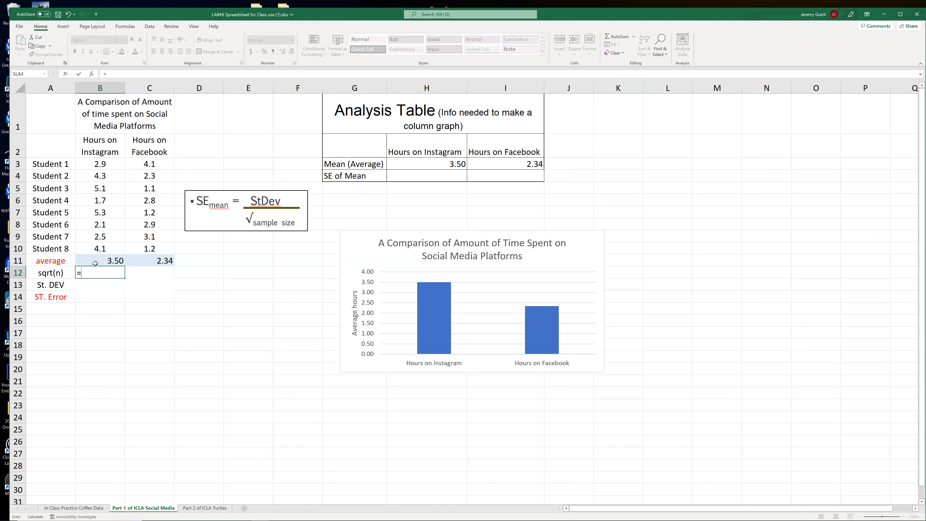
{"action": "type", "text": "sqrt"}
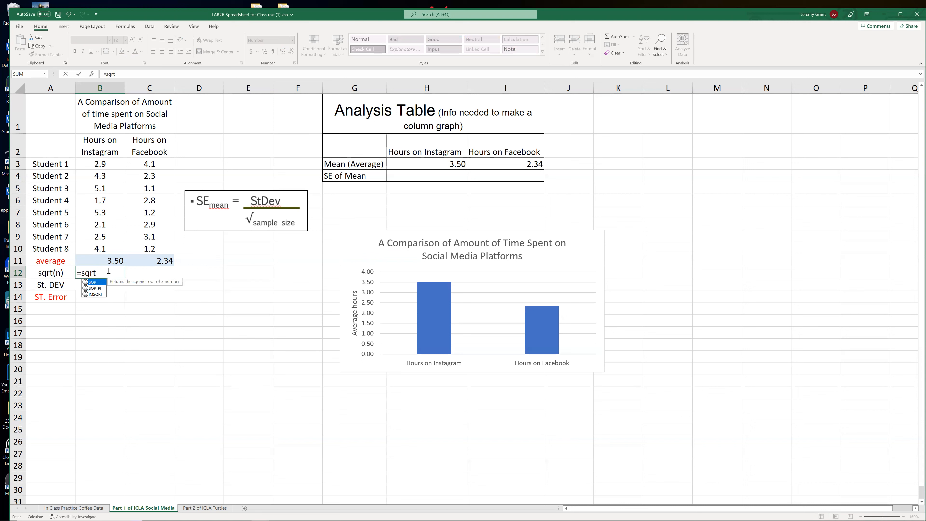
{"action": "double_click", "coordinate": [94, 284]}
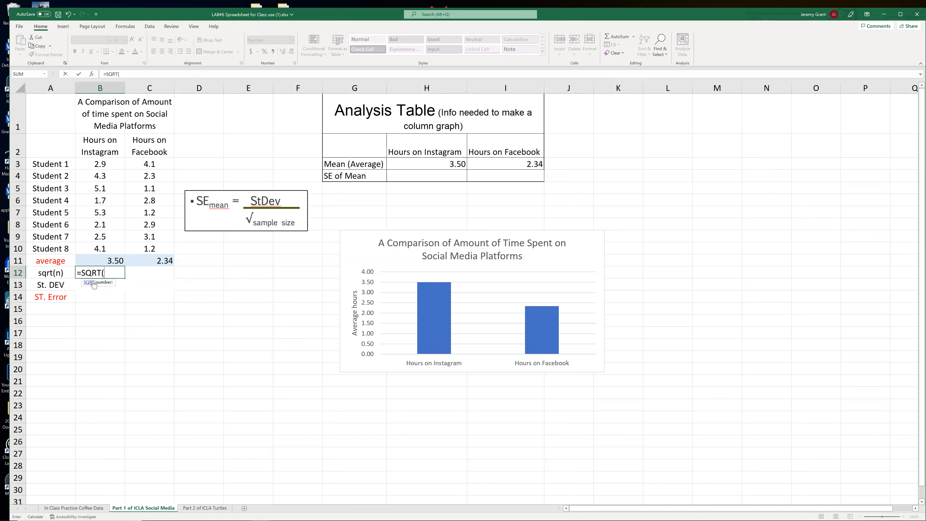
{"action": "type", "text": "8)"}
{"action": "key", "text": "Return"}
{"action": "left_click", "coordinate": [100, 274]}
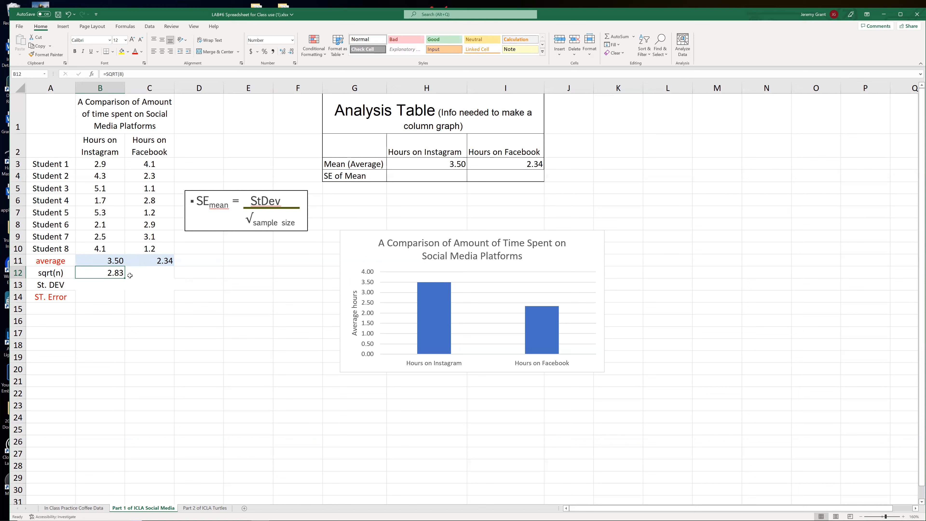
Calculate the Facebook sqrt(n) in C12 with the formula =SQRT(8).
{"action": "left_click", "coordinate": [132, 274]}
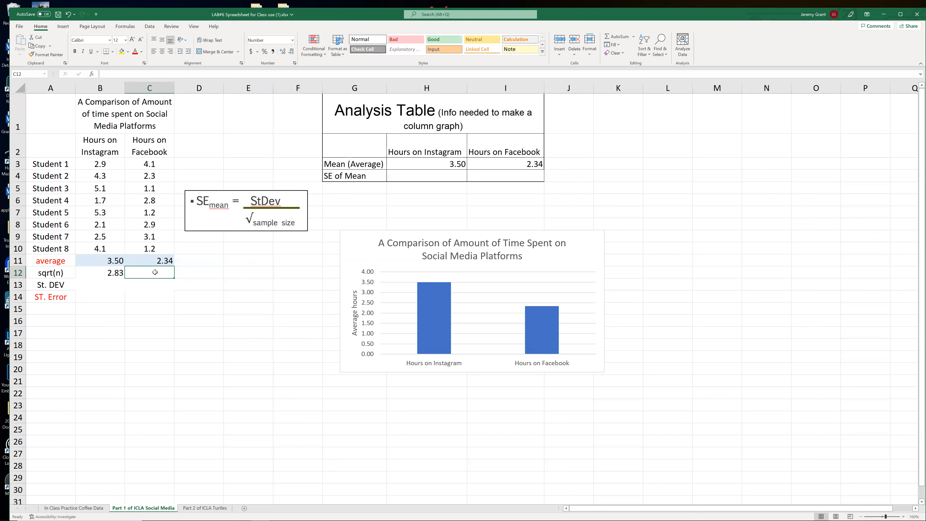
{"action": "type", "text": "=sqrt"}
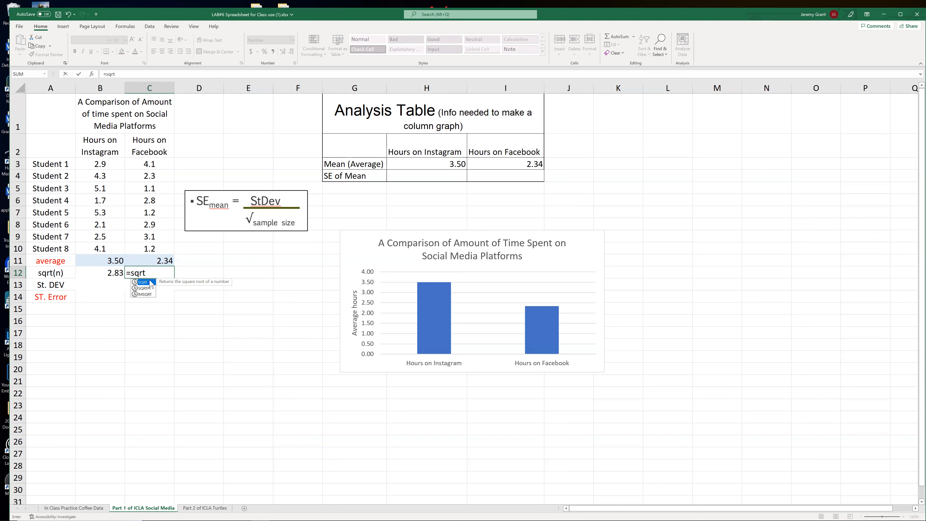
{"action": "double_click", "coordinate": [151, 283]}
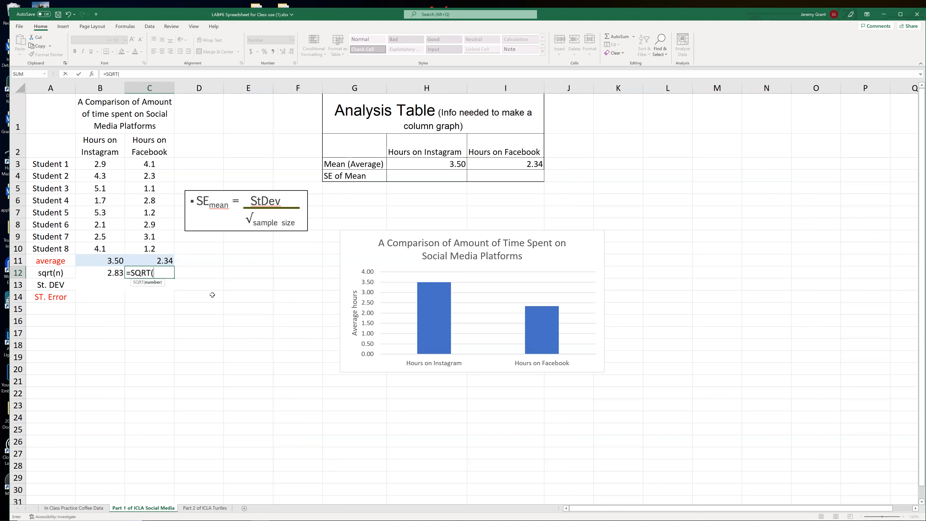
{"action": "type", "text": "8)"}
{"action": "key", "text": "Return"}
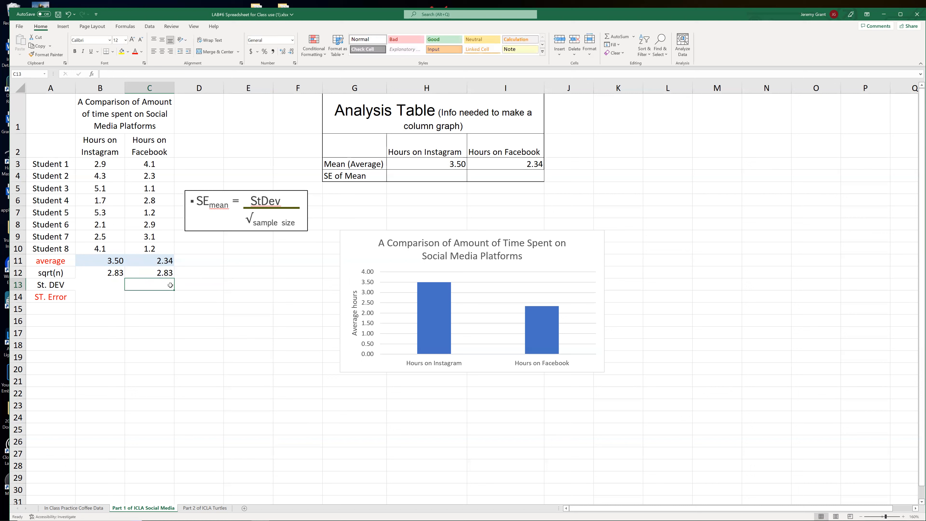
Calculate the standard deviation of the Instagram hours in B13 with the formula =STDEV.P(B3:B10).
{"action": "left_click", "coordinate": [115, 284]}
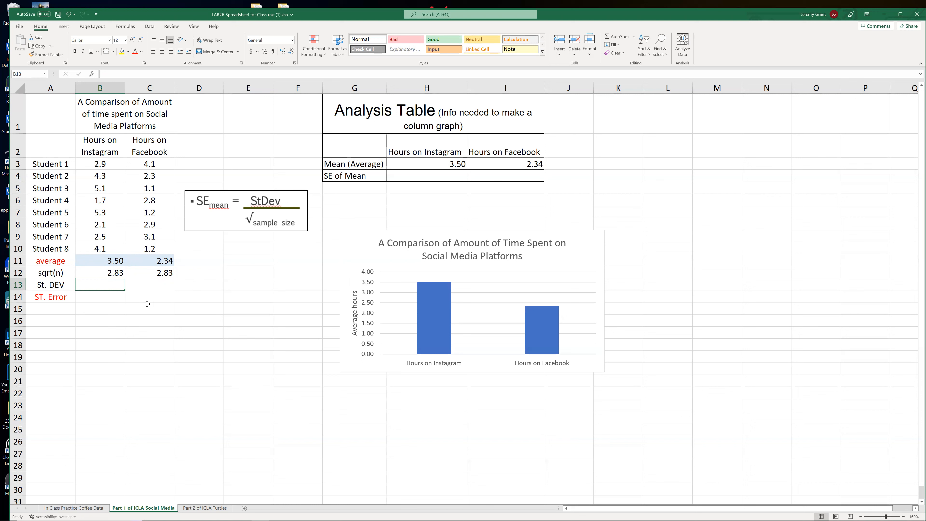
{"action": "type", "text": "="}
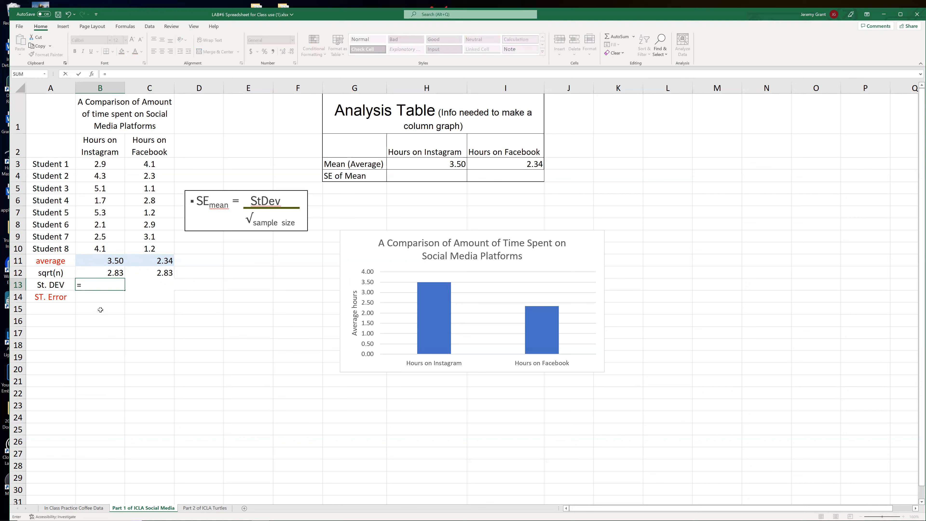
{"action": "type", "text": "st"}
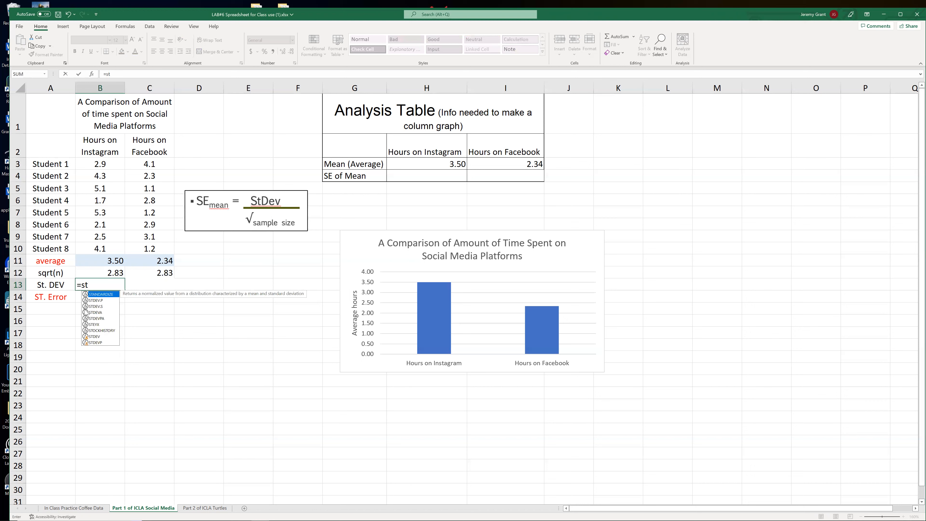
{"action": "type", "text": "dev"}
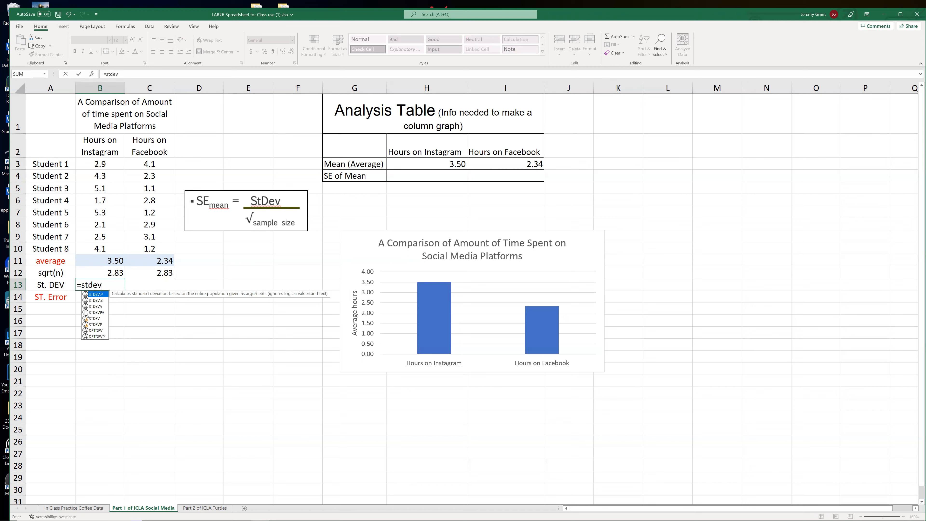
{"action": "left_click", "coordinate": [104, 301]}
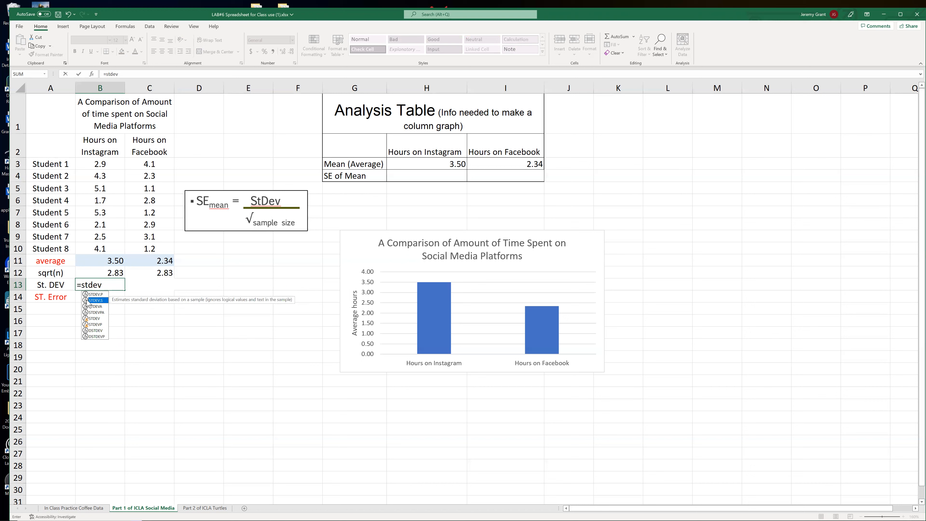
{"action": "left_click", "coordinate": [98, 307]}
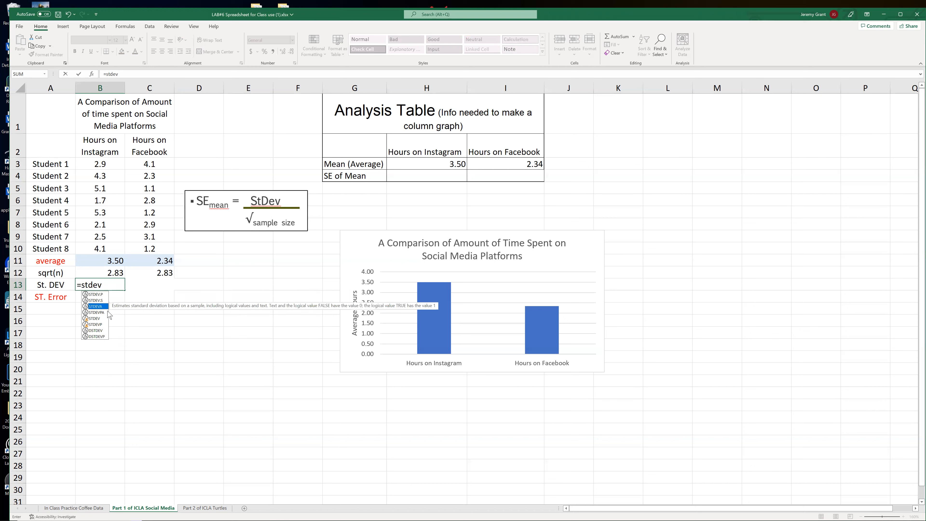
{"action": "left_click", "coordinate": [100, 294]}
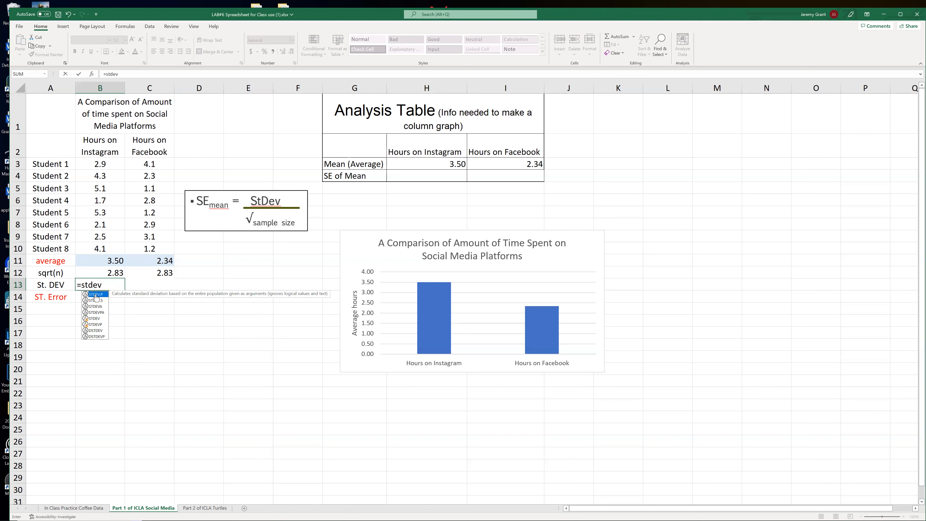
{"action": "double_click", "coordinate": [96, 294]}
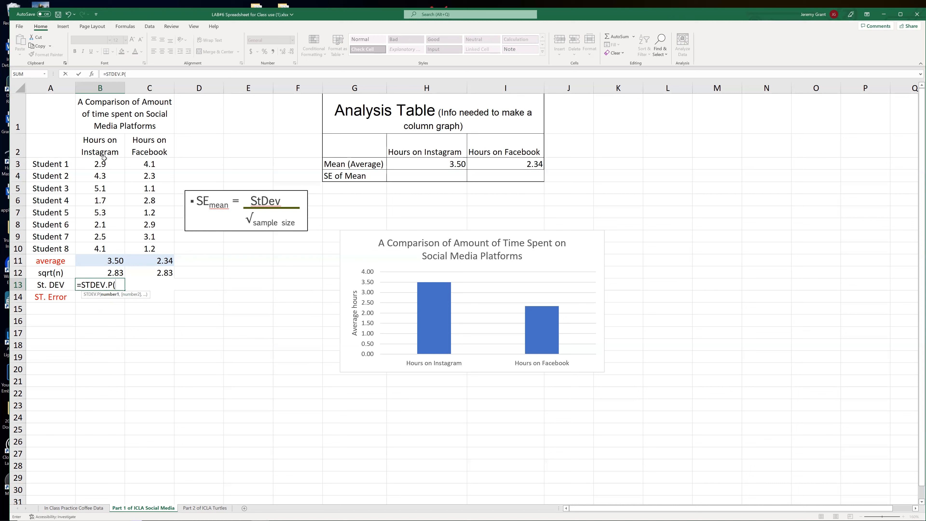
{"action": "left_click_drag", "start_coordinate": [107, 165], "coordinate": [103, 251]}
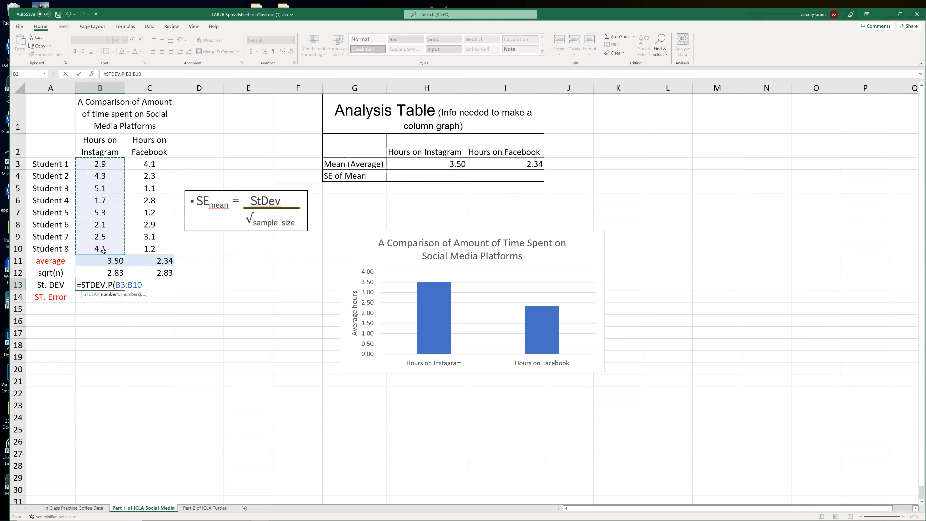
{"action": "type", "text": "_"}
{"action": "key", "text": "BackSpace"}
{"action": "type", "text": ")"}
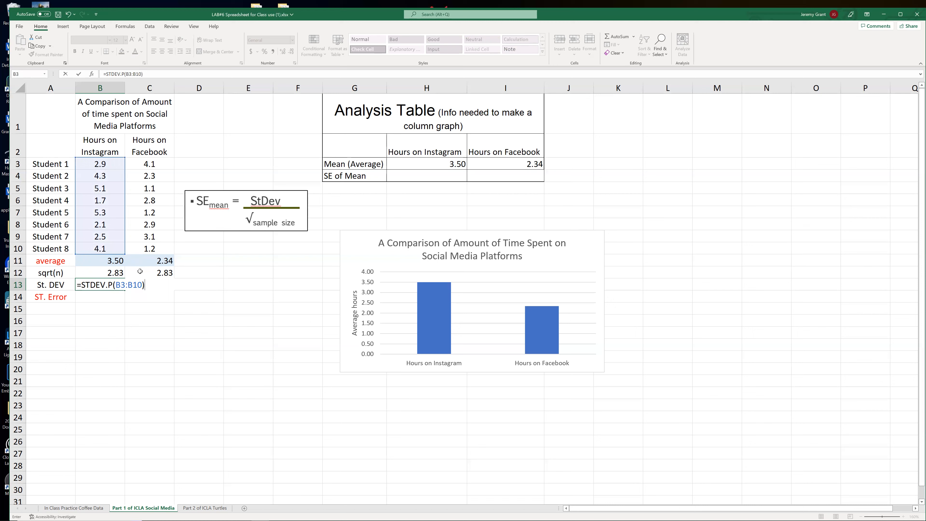
{"action": "key", "text": "Return"}
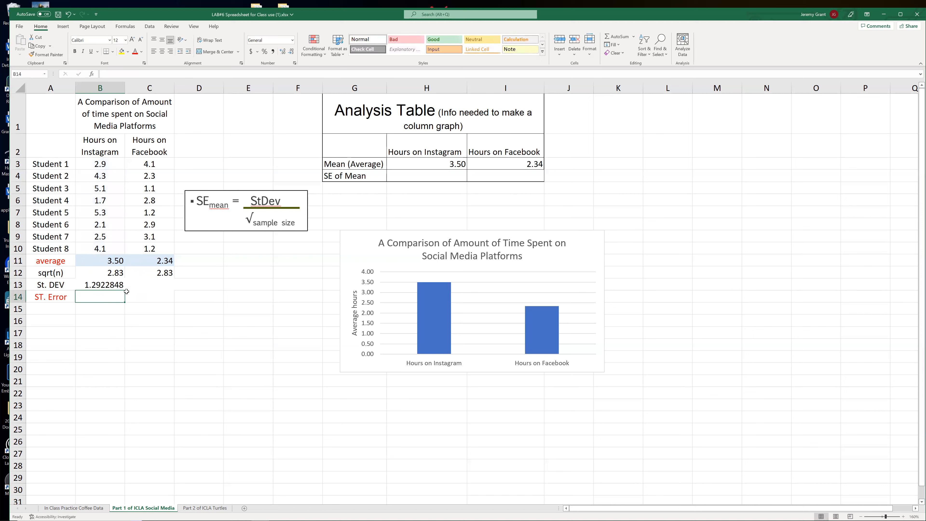
{"action": "left_click", "coordinate": [144, 288]}
{"action": "left_click", "coordinate": [106, 285]}
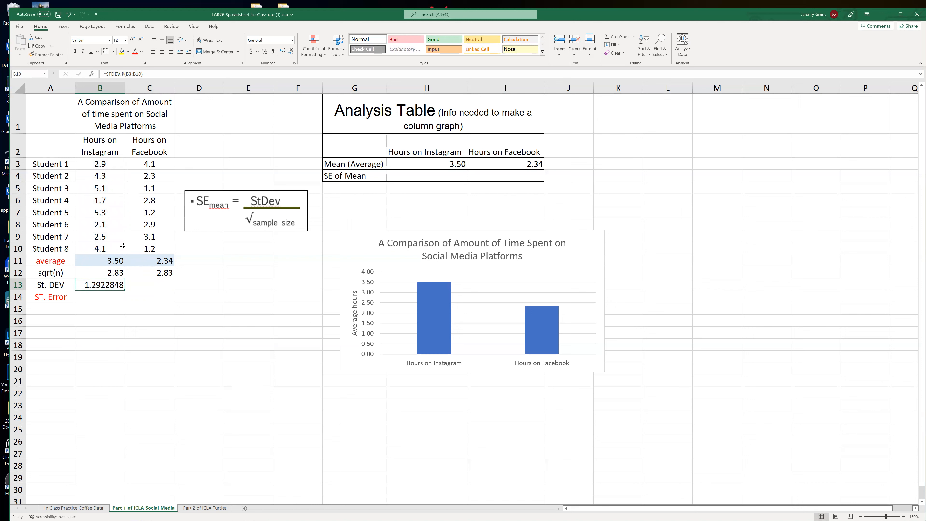
Calculate the standard deviation of the Facebook hours in C13 with the formula =STDEV.P(C3:C10).
{"action": "left_click", "coordinate": [140, 286]}
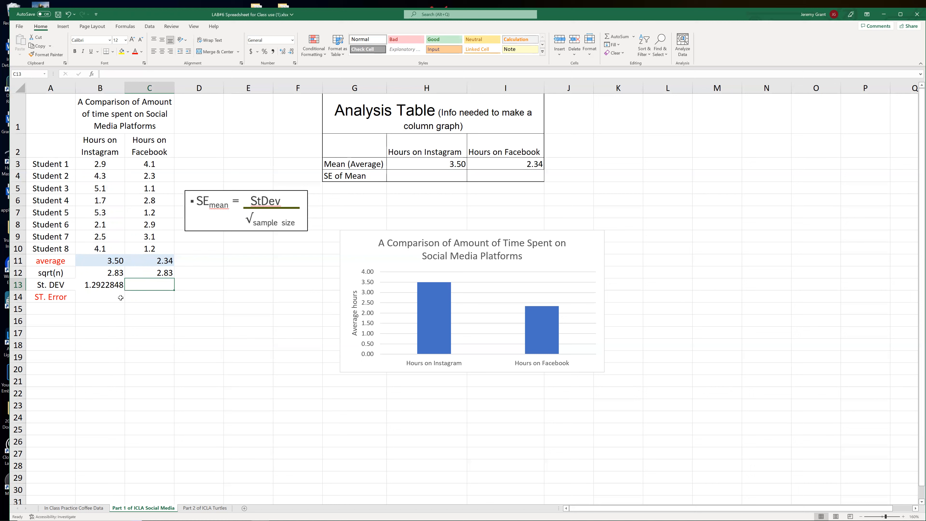
{"action": "type", "text": "="}
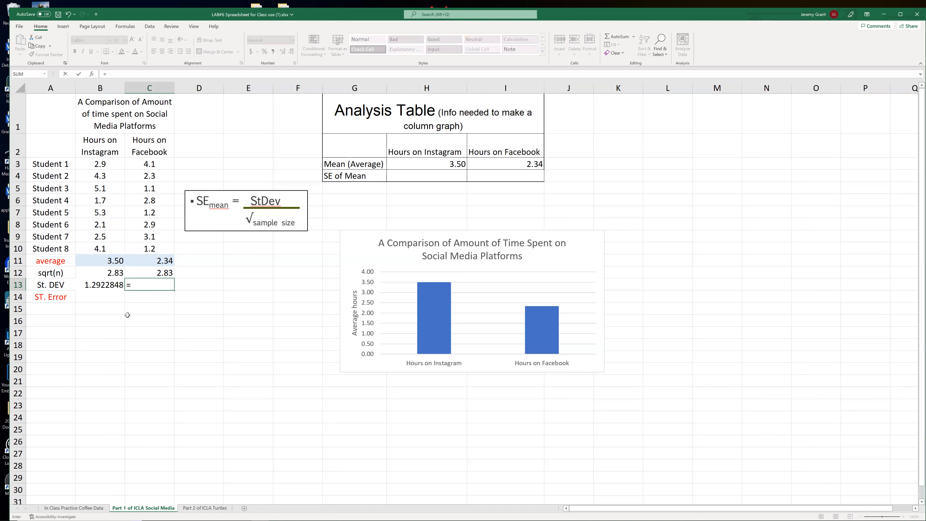
{"action": "type", "text": "stdev"}
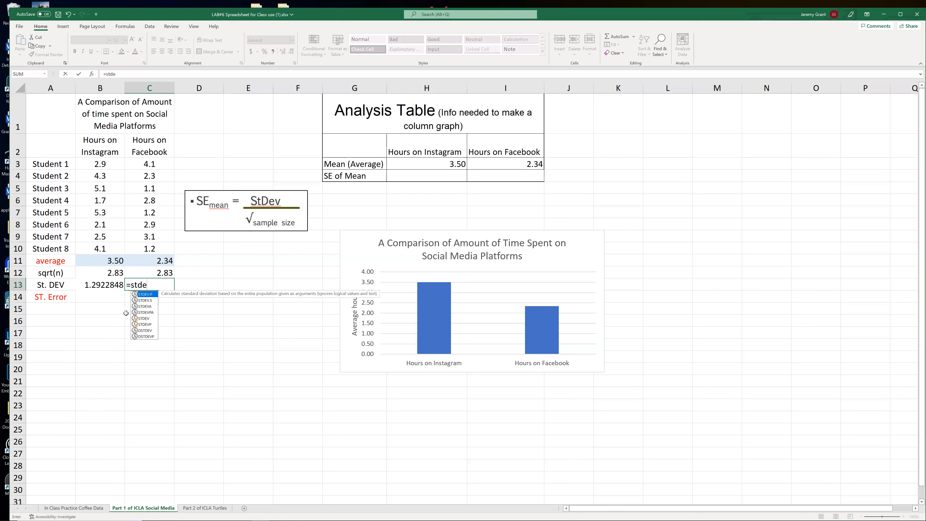
{"action": "double_click", "coordinate": [151, 294]}
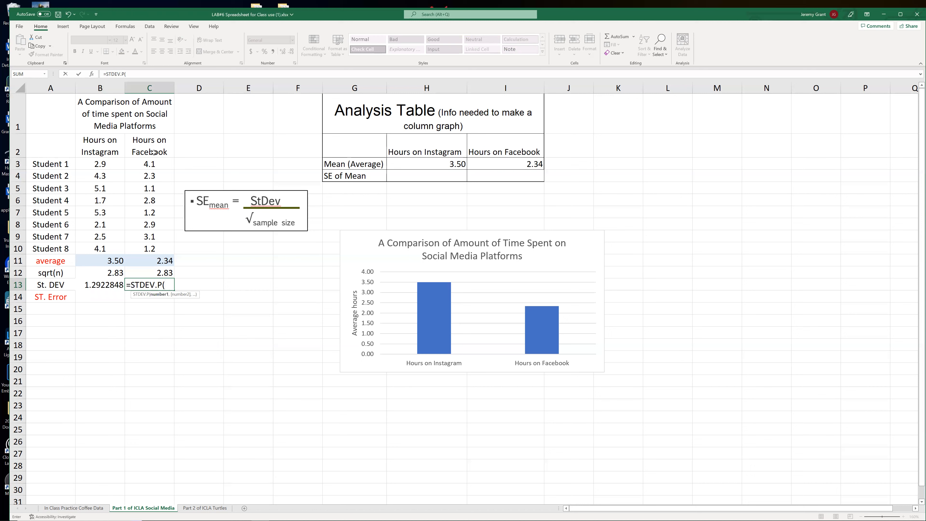
{"action": "left_click_drag", "start_coordinate": [150, 165], "coordinate": [144, 249]}
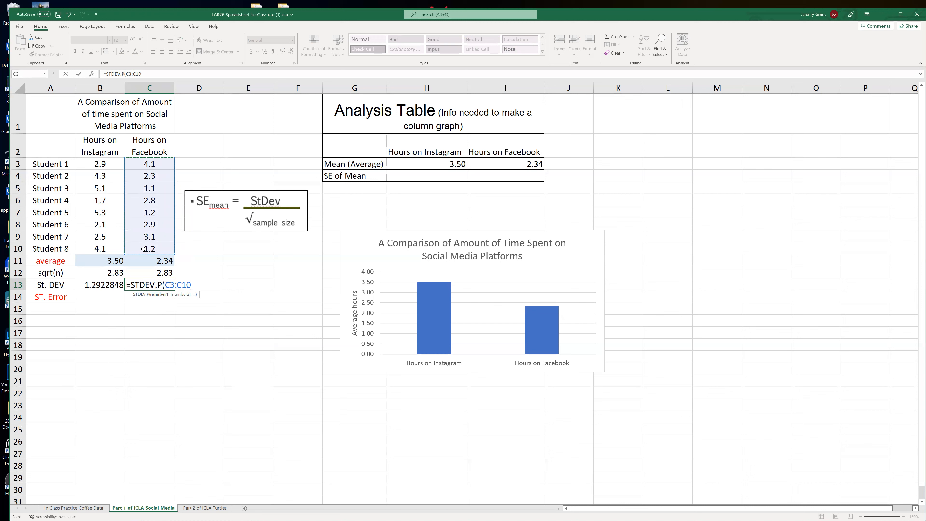
{"action": "type", "text": ")"}
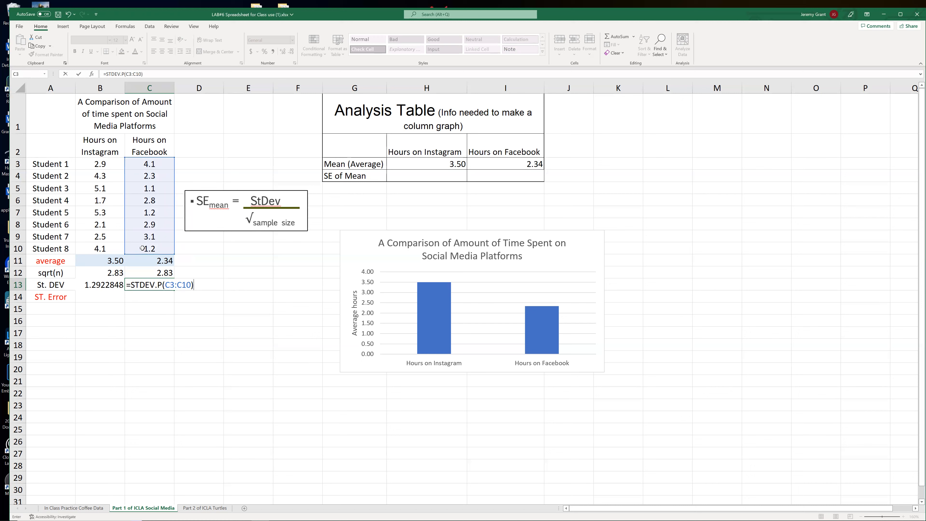
{"action": "key", "text": "Return"}
{"action": "left_click", "coordinate": [150, 286]}
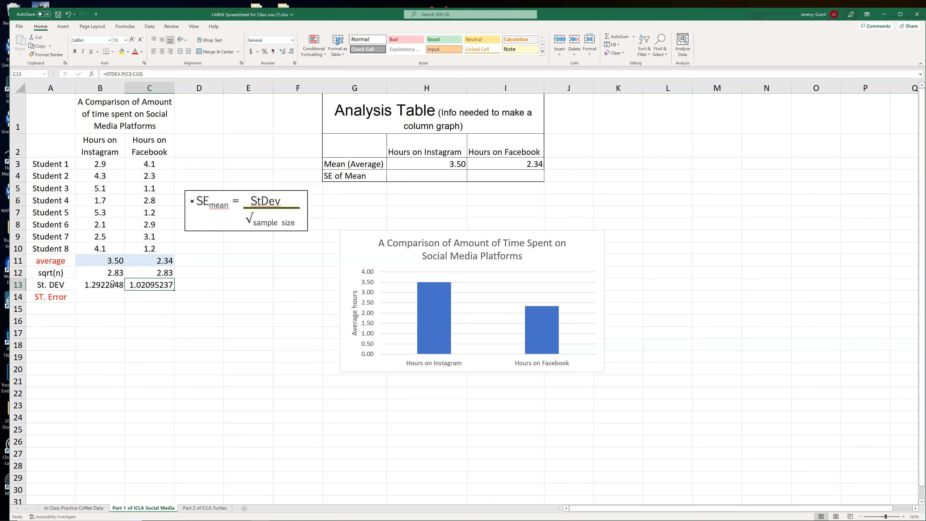
Shift the formula picture slightly down and right, and calculate the Instagram standard error in B14 with =B13/B12.
{"action": "left_click", "coordinate": [97, 301]}
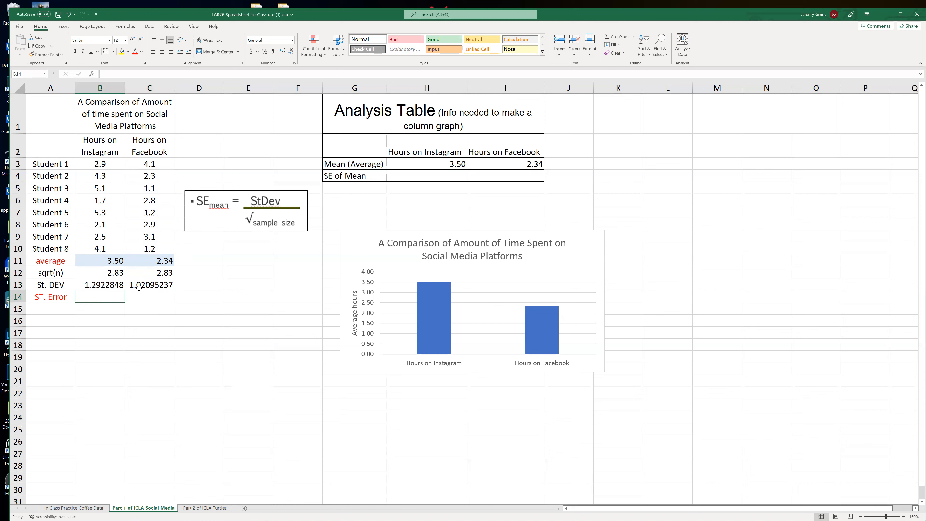
{"action": "left_click_drag", "start_coordinate": [235, 221], "coordinate": [243, 232]}
{"action": "left_click", "coordinate": [112, 298]}
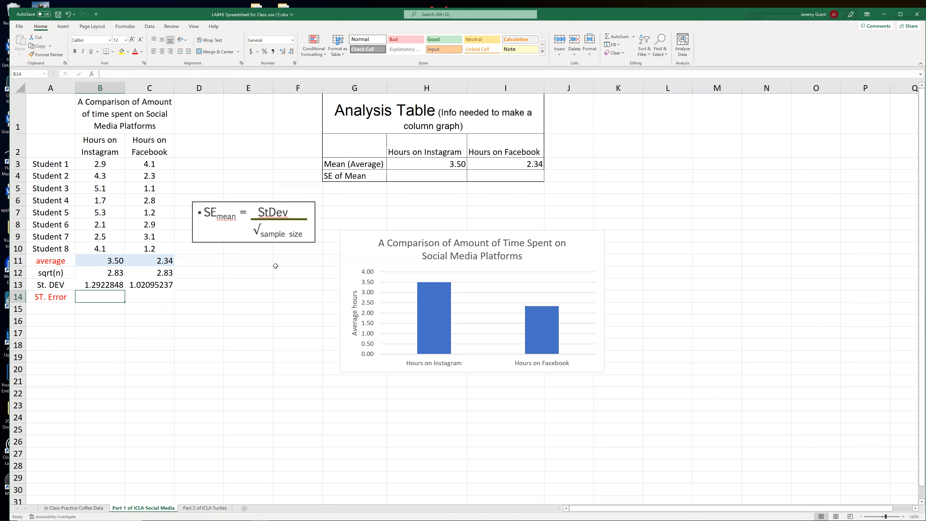
{"action": "type", "text": "="}
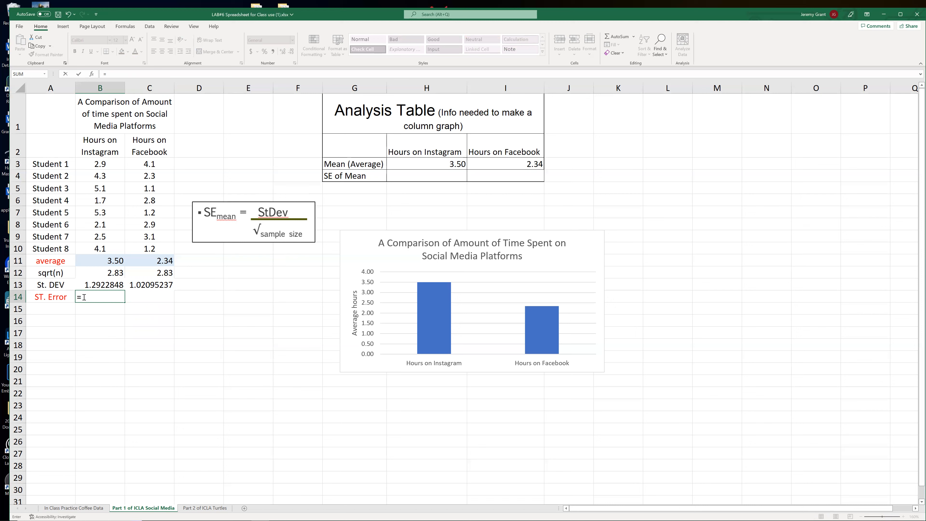
{"action": "left_click", "coordinate": [101, 285]}
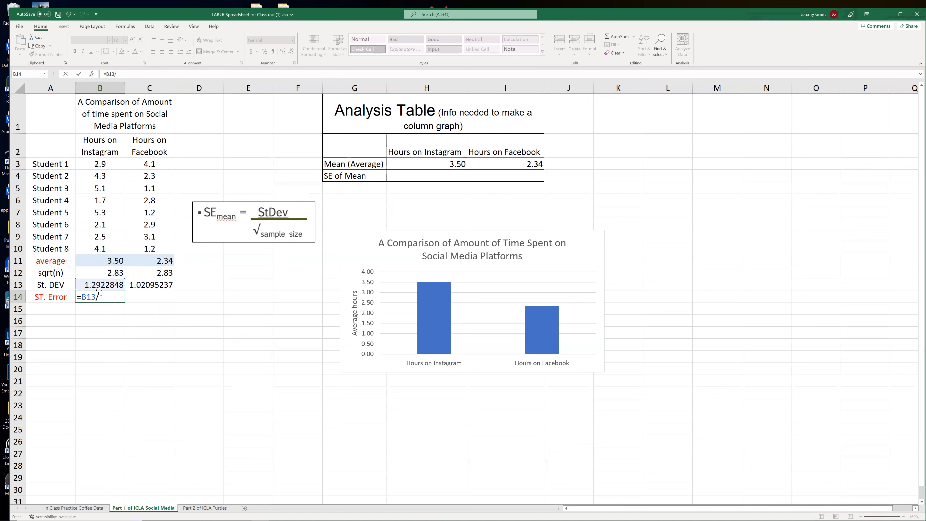
{"action": "left_click", "coordinate": [107, 273]}
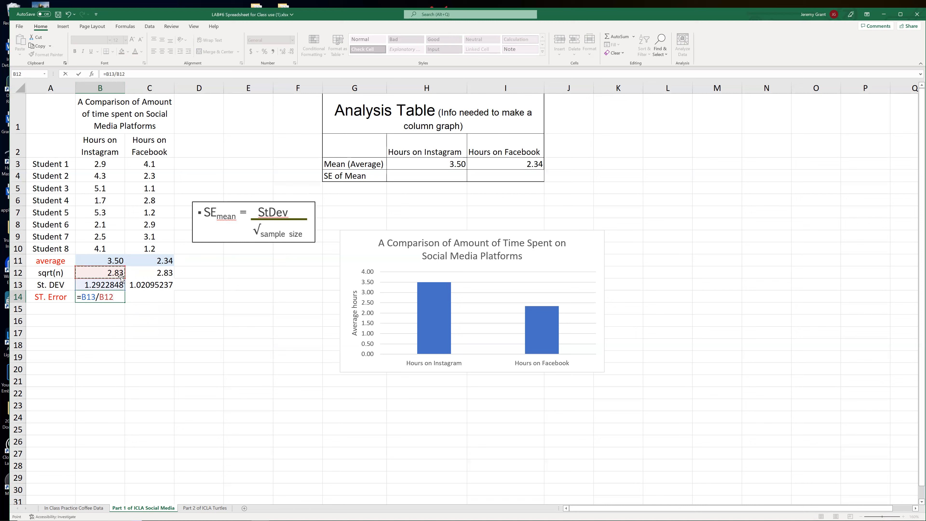
{"action": "key", "text": "Return"}
{"action": "left_click", "coordinate": [108, 298]}
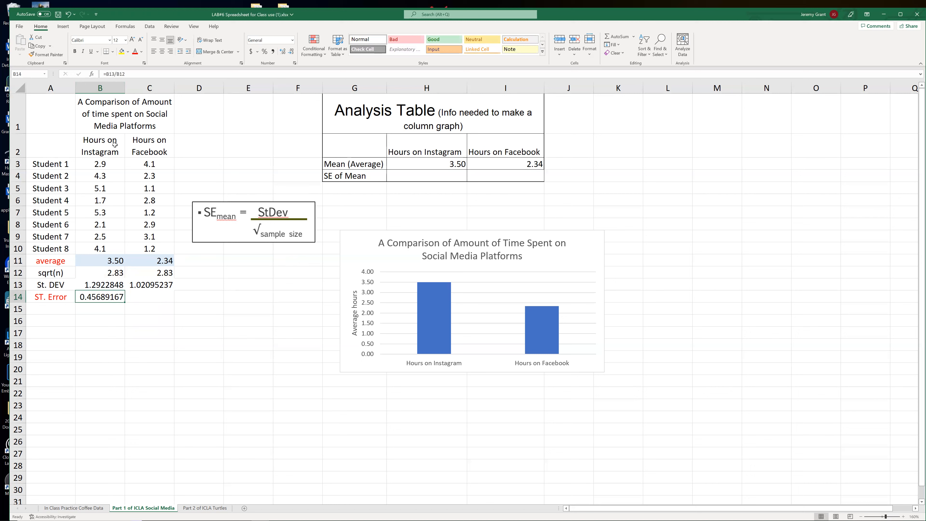
Calculate the Facebook standard error in C14 with the formula =C13/C12.
{"action": "left_click", "coordinate": [140, 298]}
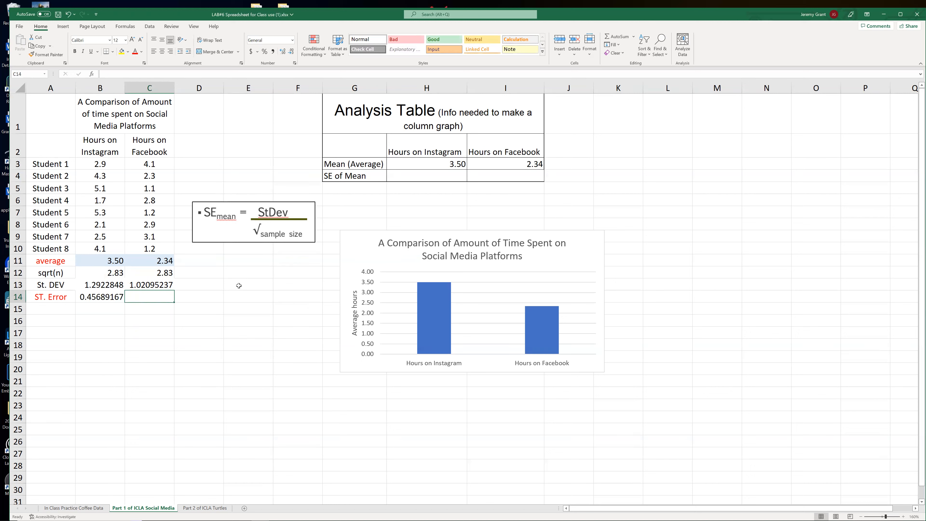
{"action": "type", "text": "="}
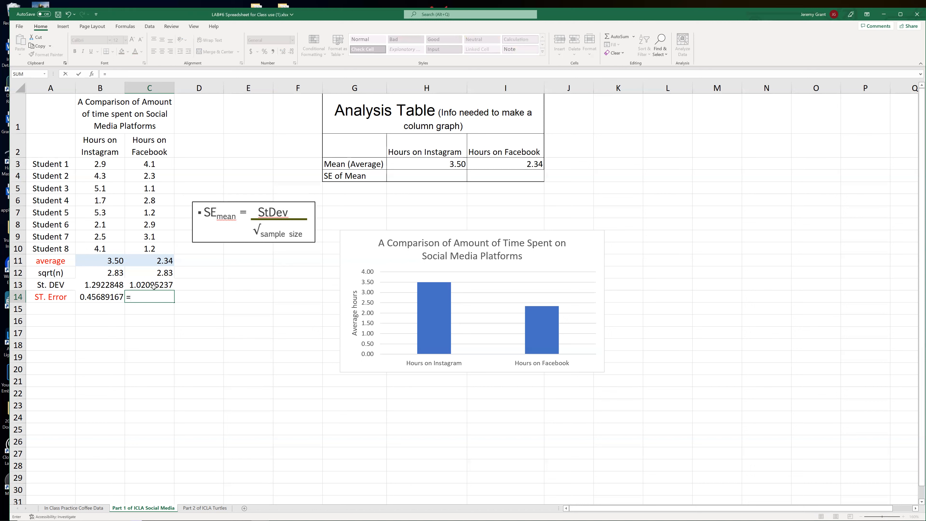
{"action": "left_click", "coordinate": [154, 286]}
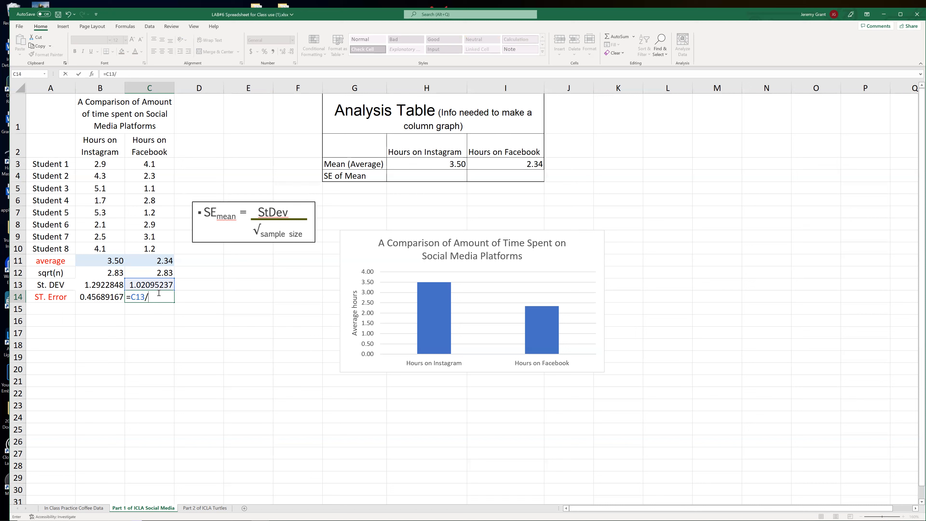
{"action": "type", "text": "/"}
{"action": "left_click", "coordinate": [158, 273]}
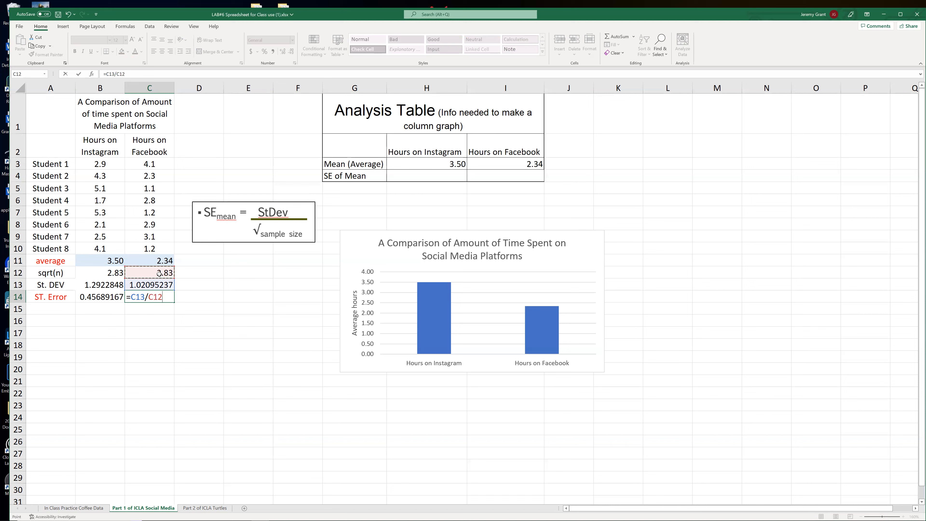
{"action": "key", "text": "Return"}
{"action": "left_click", "coordinate": [138, 297]}
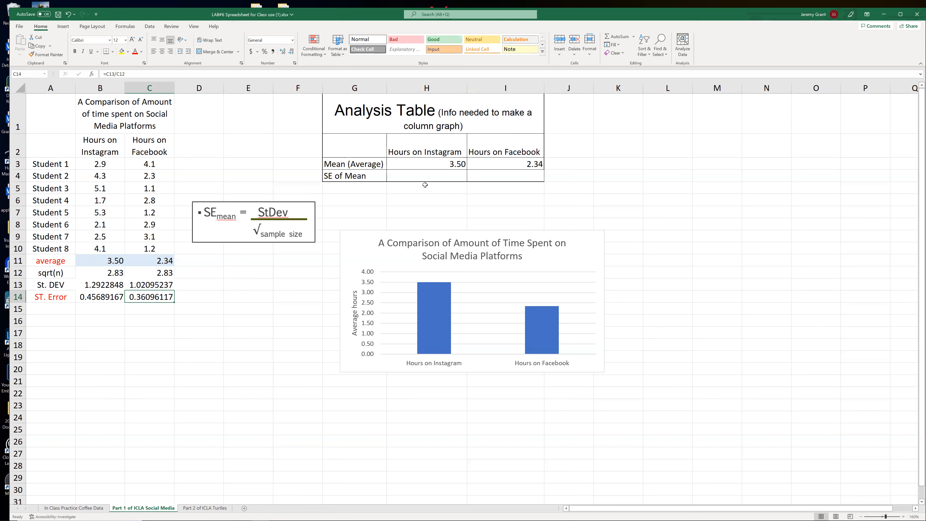
Fill the analysis table's SE of Mean row with .46 for Instagram in H4 and .36 for Facebook in I4.
{"action": "left_click", "coordinate": [430, 174]}
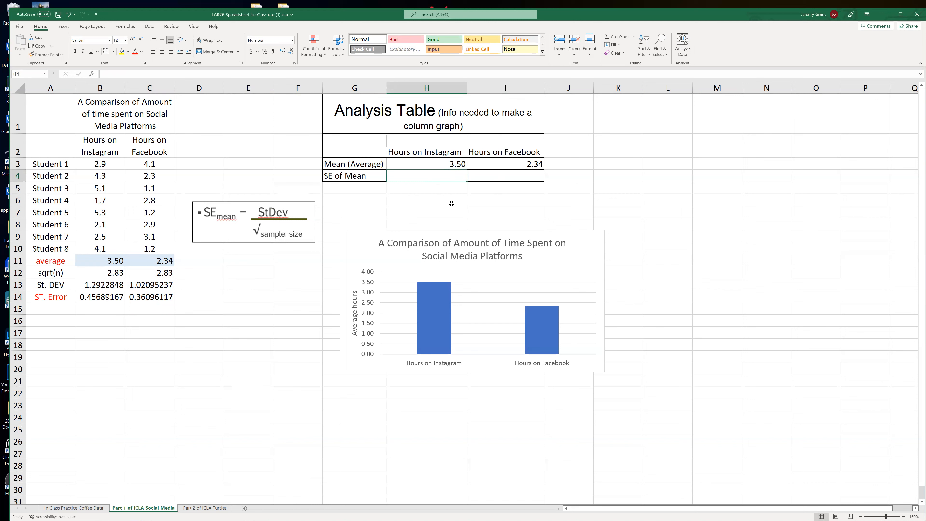
{"action": "type", "text": "."}
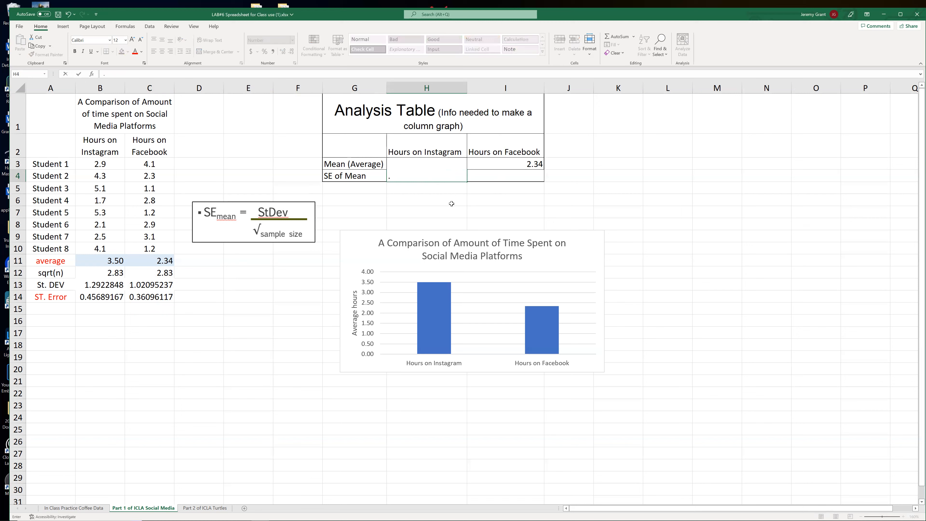
{"action": "type", "text": "46"}
{"action": "left_click", "coordinate": [490, 176]}
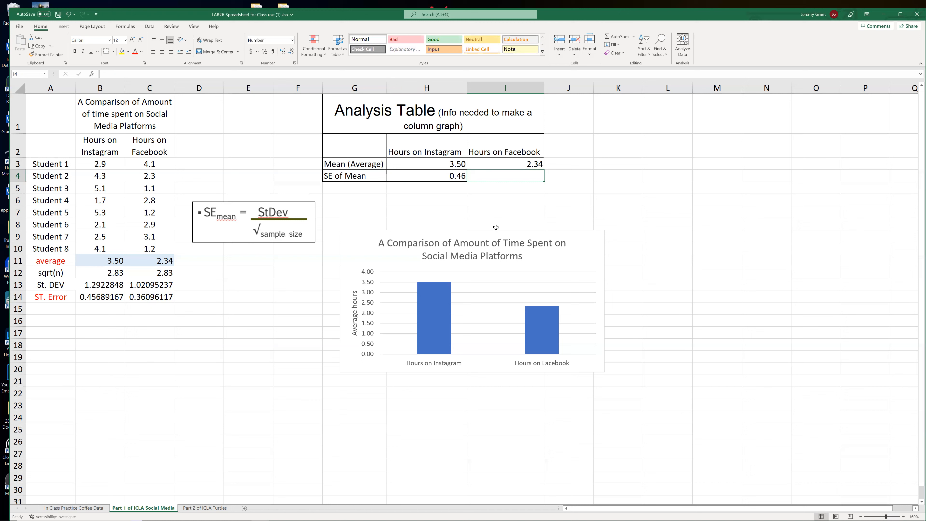
{"action": "type", "text": ".36"}
{"action": "key", "text": "Return"}
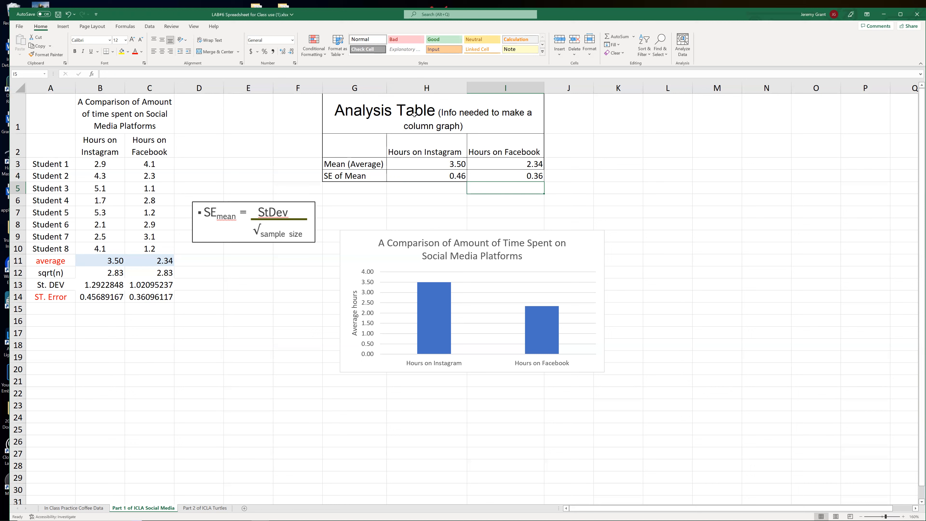
{"action": "left_click_drag", "start_coordinate": [425, 178], "coordinate": [487, 176]}
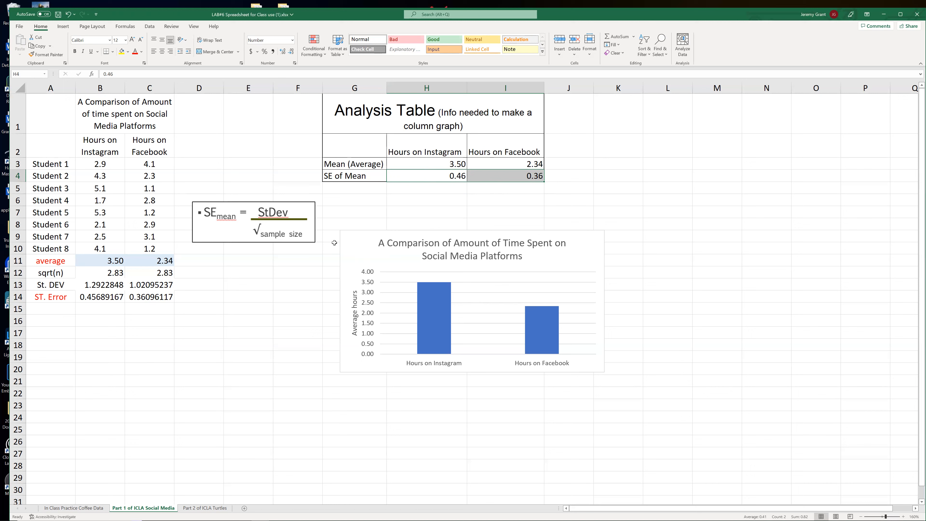
Add error bars to the social media column chart and show their detailed formatting options.
{"action": "left_click", "coordinate": [362, 256]}
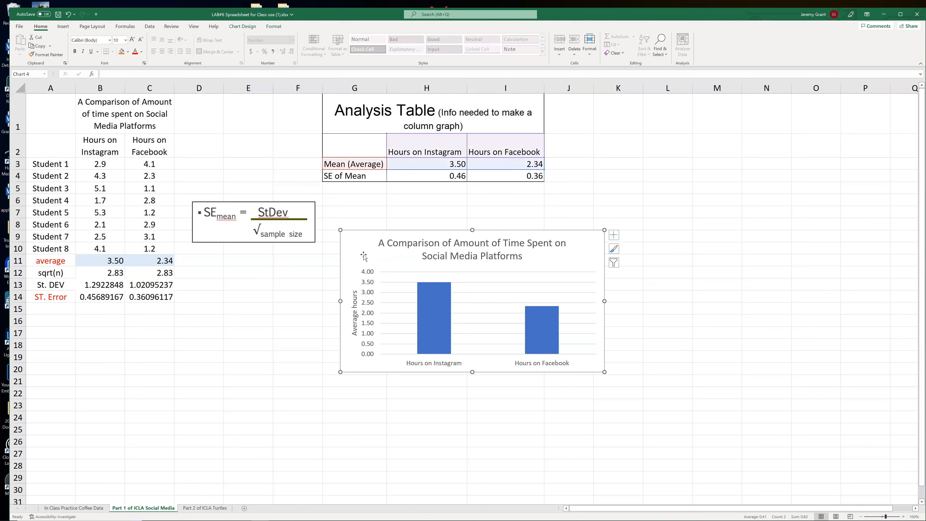
{"action": "left_click", "coordinate": [248, 30]}
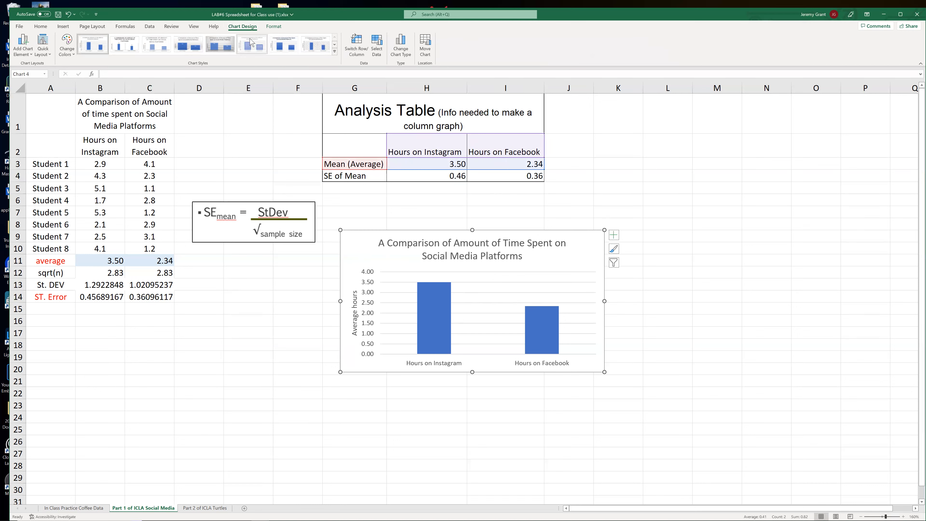
{"action": "left_click", "coordinate": [26, 53]}
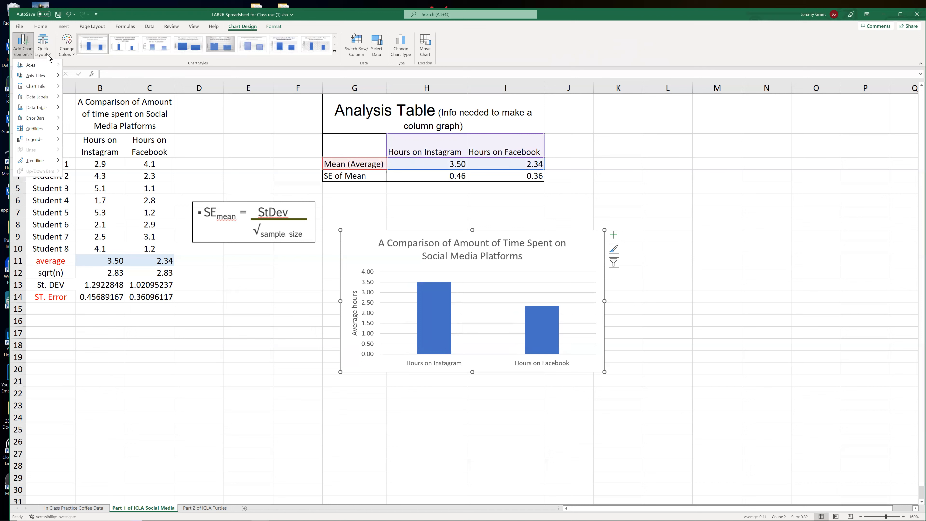
{"action": "mouse_move", "coordinate": [29, 121]}
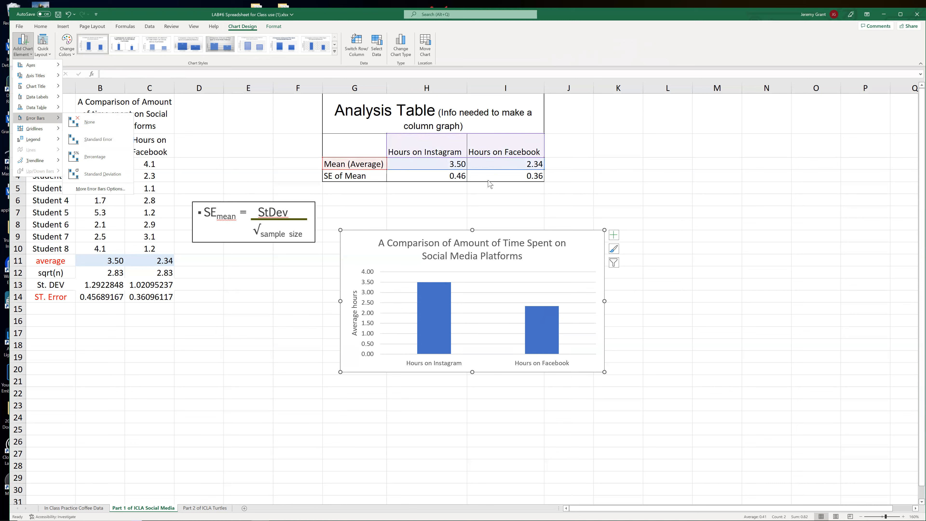
{"action": "left_click", "coordinate": [105, 189]}
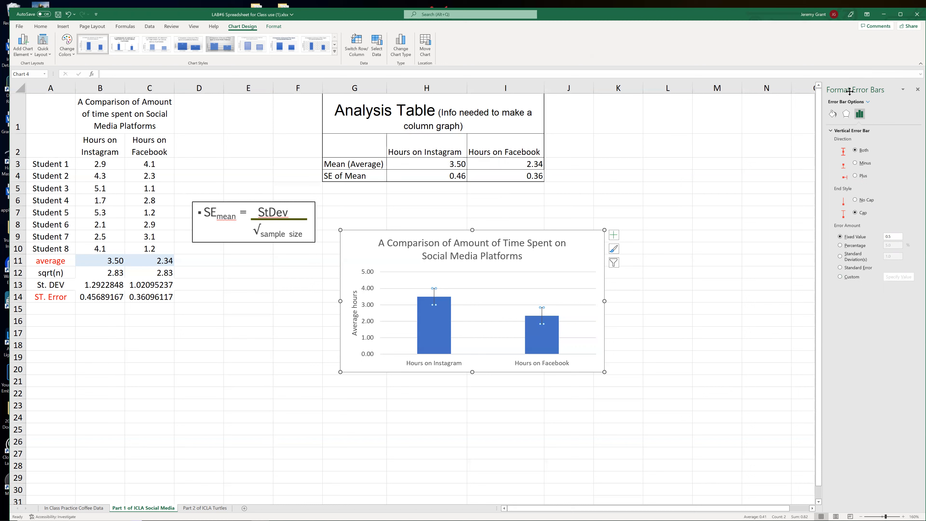
Switch the error amount to Custom and set the positive error value to the SE of Mean cells H4:I4.
{"action": "left_click", "coordinate": [840, 277]}
{"action": "left_click", "coordinate": [898, 277]}
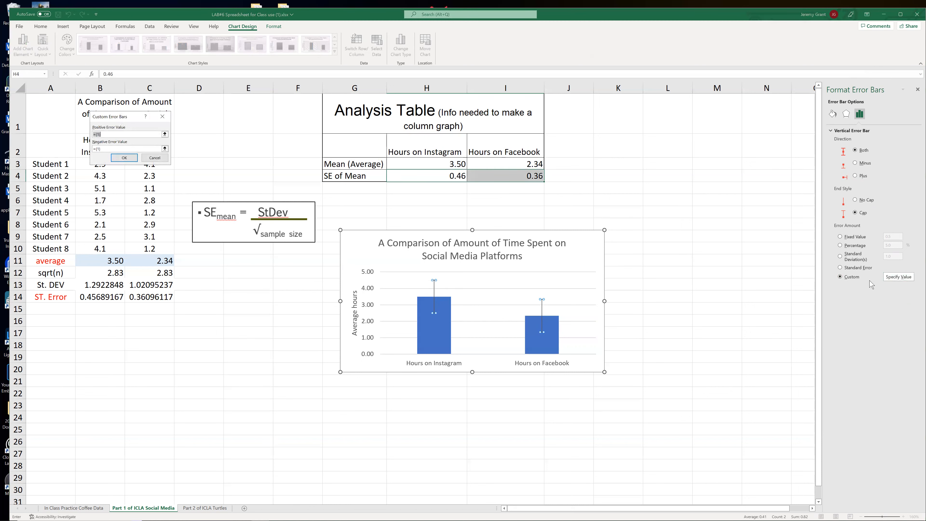
{"action": "left_click_drag", "start_coordinate": [137, 116], "coordinate": [253, 106]}
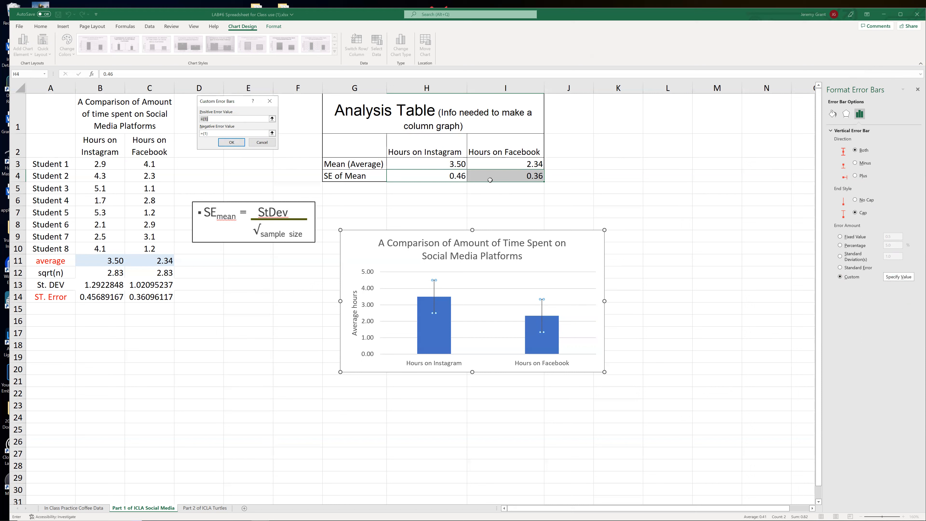
{"action": "key", "text": "BackSpace"}
{"action": "left_click_drag", "start_coordinate": [424, 177], "coordinate": [498, 180]}
Set the negative error value to the SE of Mean cells H4:I4, apply the custom error bars and deselect the chart.
{"action": "left_click", "coordinate": [235, 133]}
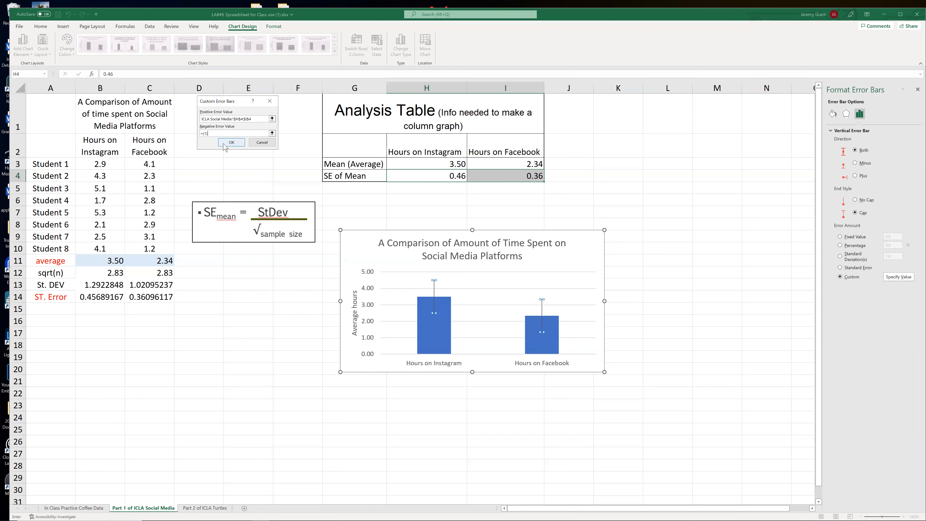
{"action": "key", "text": "BackSpace"}
{"action": "key", "text": "BackSpace"}
{"action": "key", "text": "BackSpace"}
{"action": "key", "text": "BackSpace"}
{"action": "left_click_drag", "start_coordinate": [420, 178], "coordinate": [490, 177]}
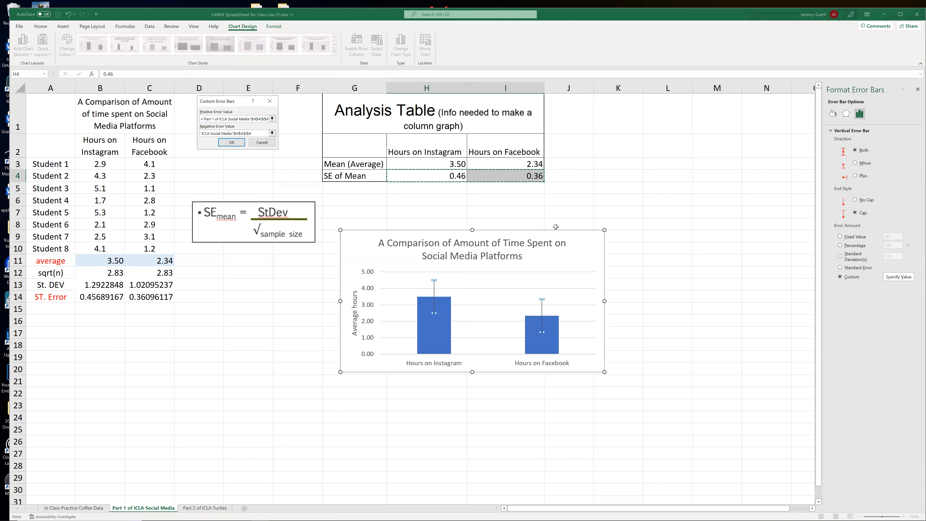
{"action": "left_click", "coordinate": [231, 142]}
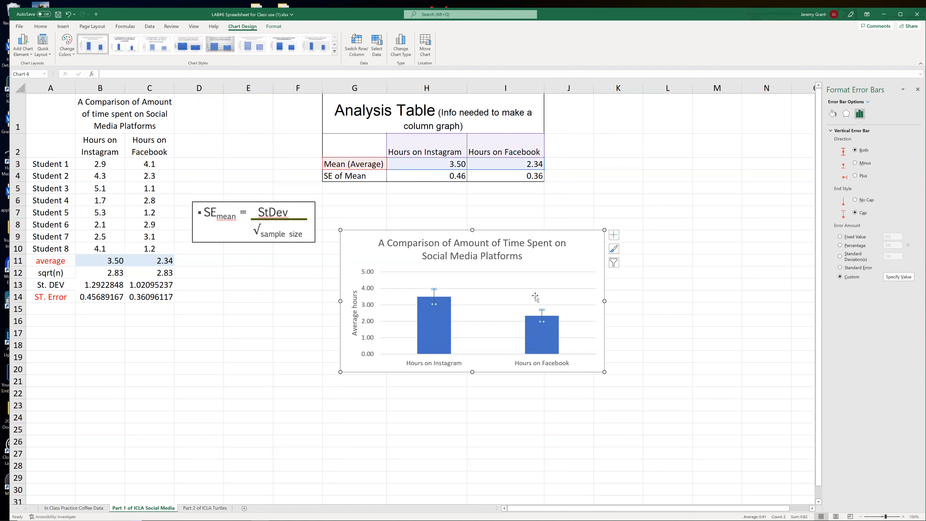
{"action": "left_click", "coordinate": [658, 302]}
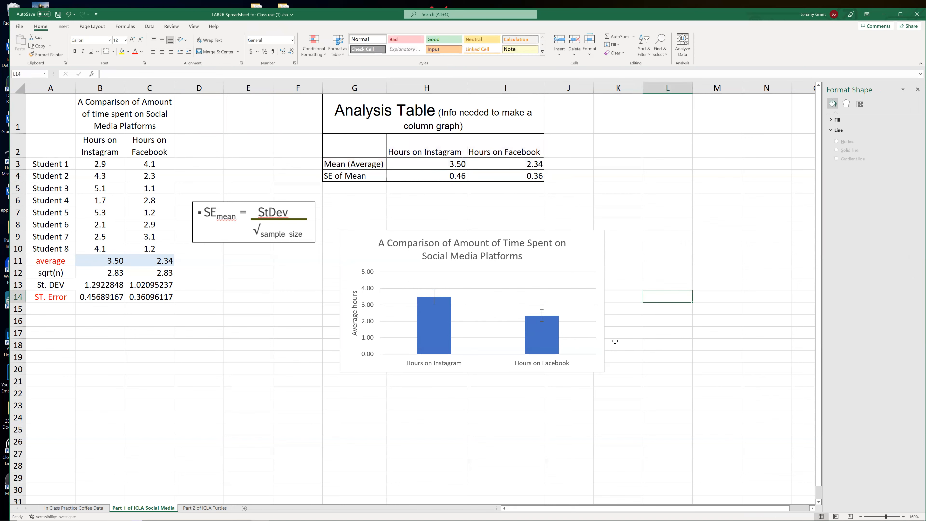